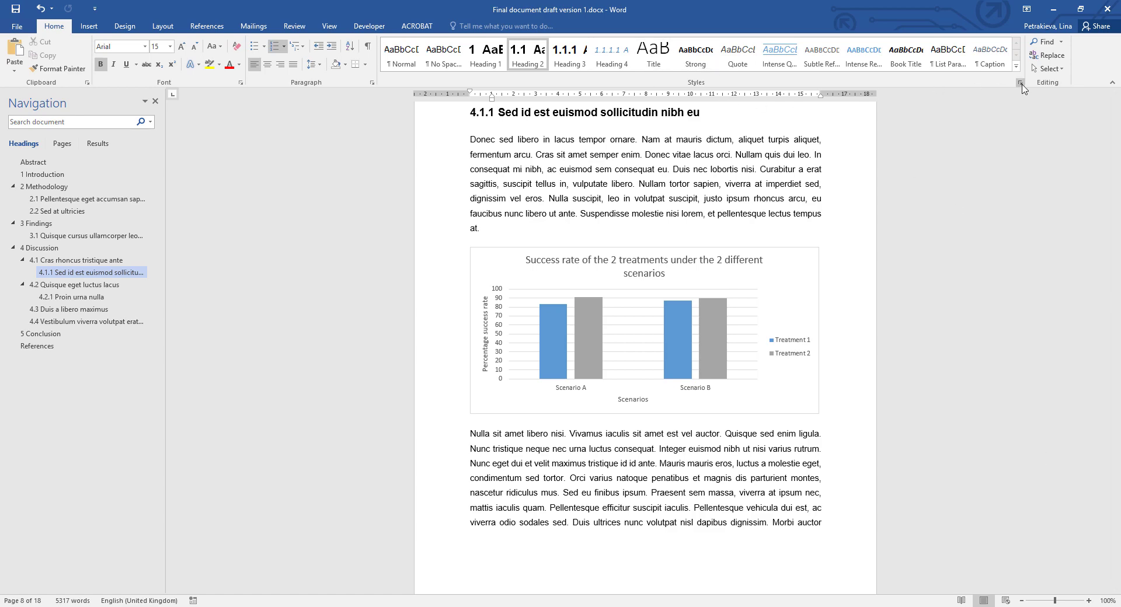
Modify the Caption style to use black (Text 1), non-italic text at 10 pt
left_click(1021, 84)
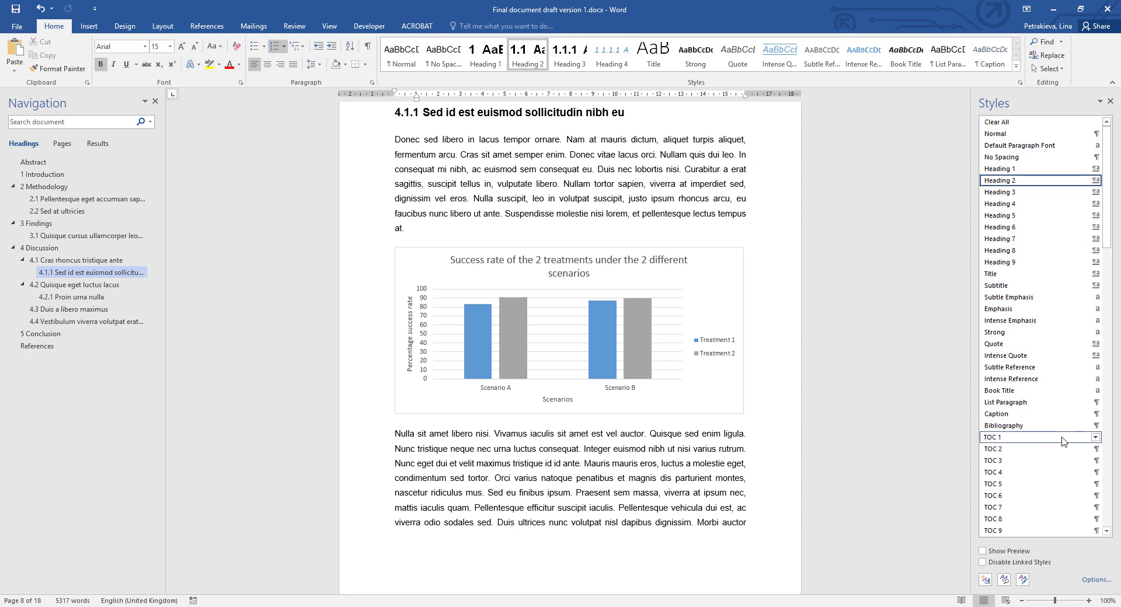
left_click(1095, 414)
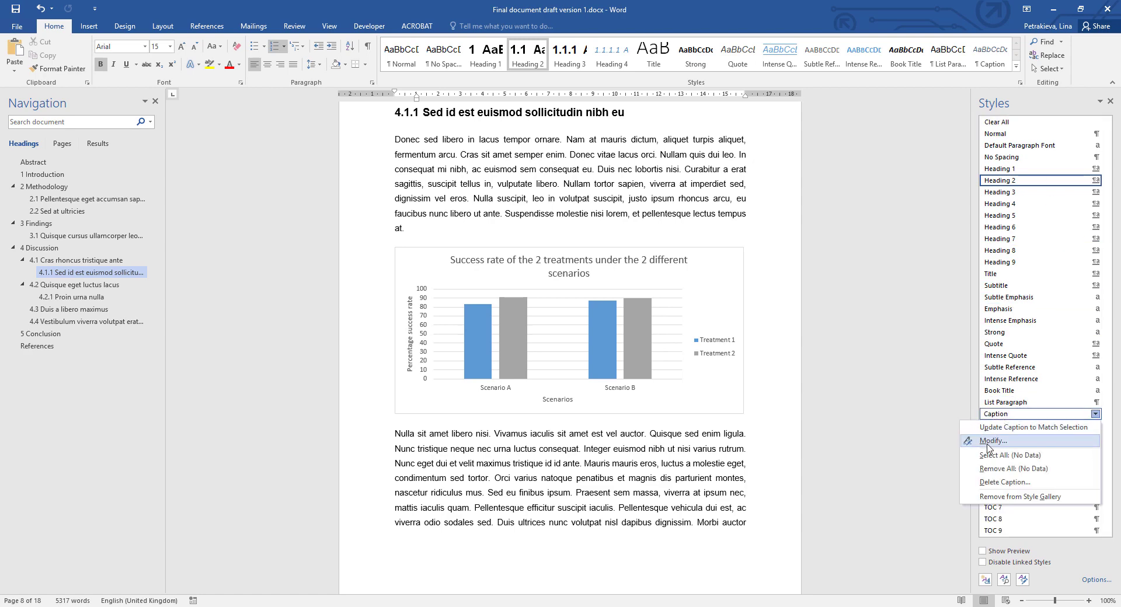
left_click(993, 441)
left_click(676, 289)
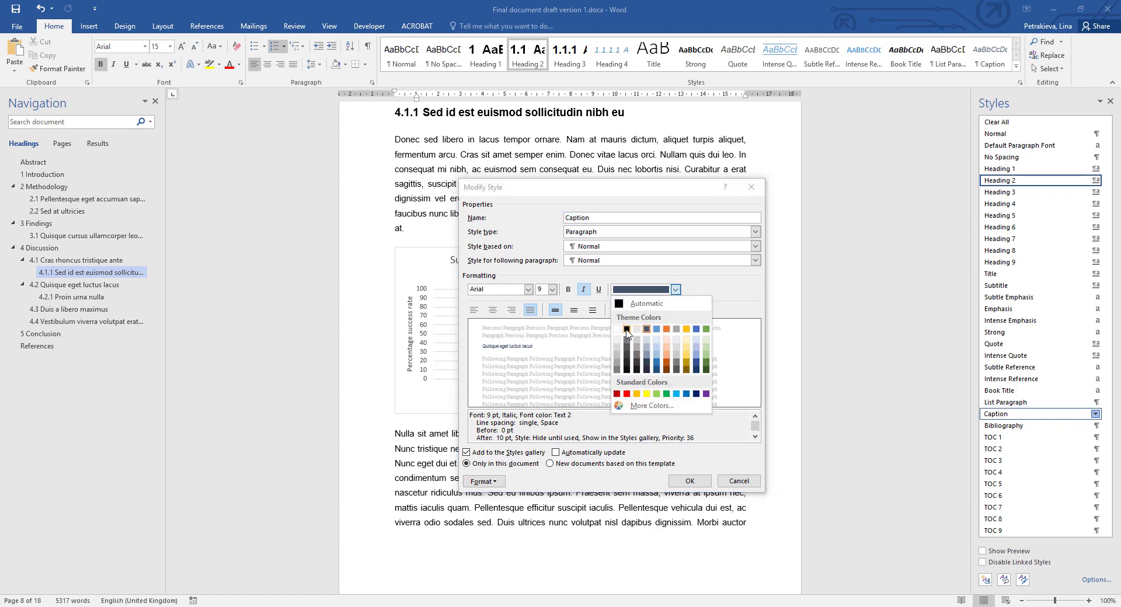
left_click(627, 330)
left_click(583, 290)
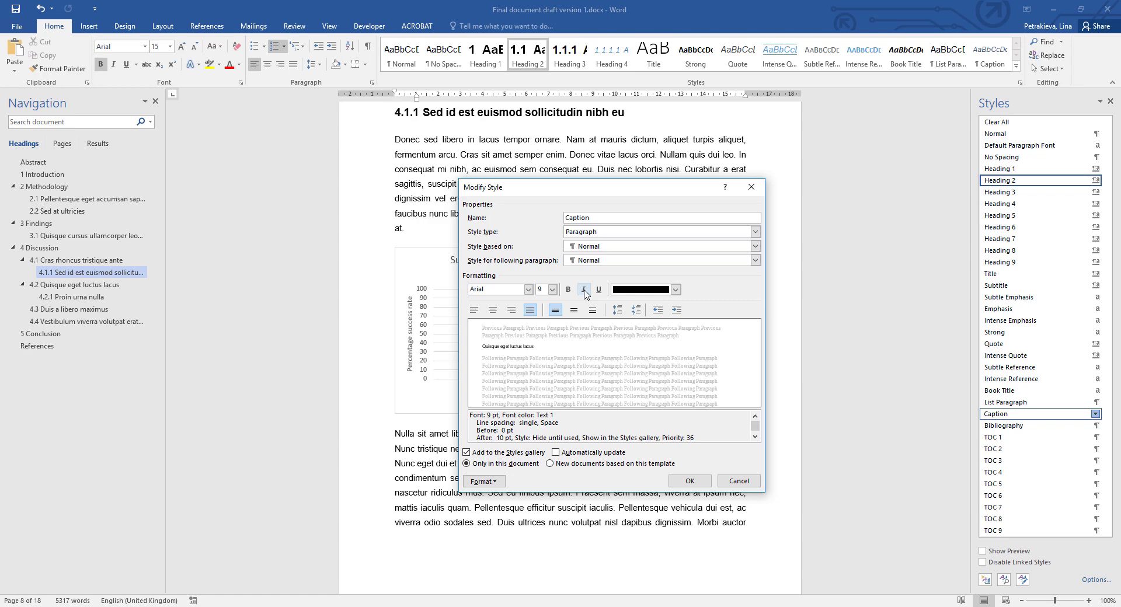
double_click(540, 291)
type("10")
Set the Caption style's paragraph spacing to 12 pt before and 6 pt after
left_click(494, 484)
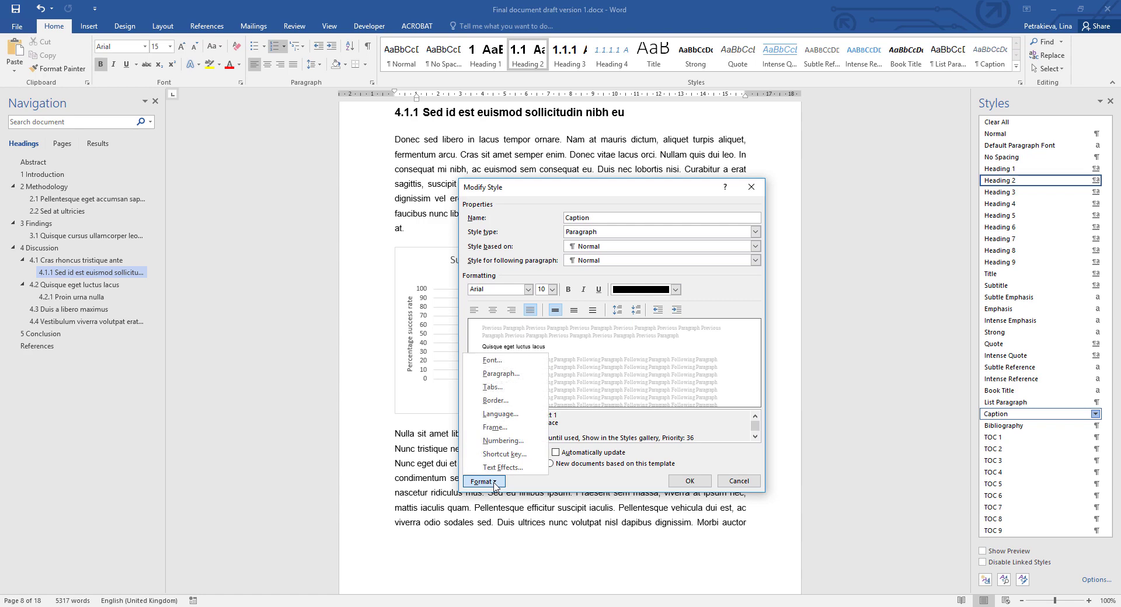
left_click(520, 374)
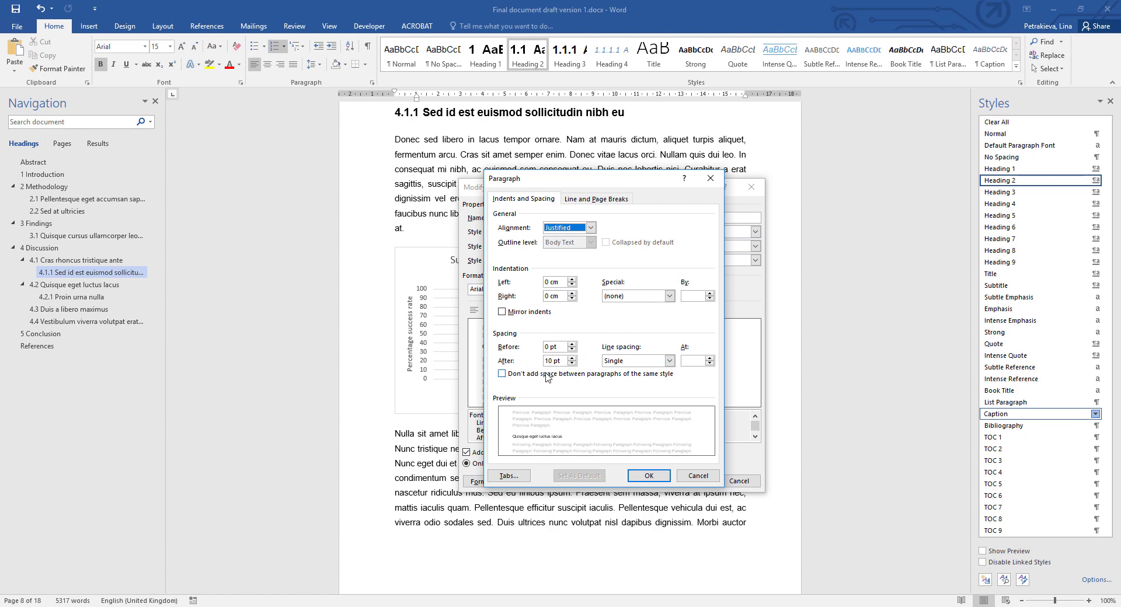
left_click(573, 345)
left_click(573, 345)
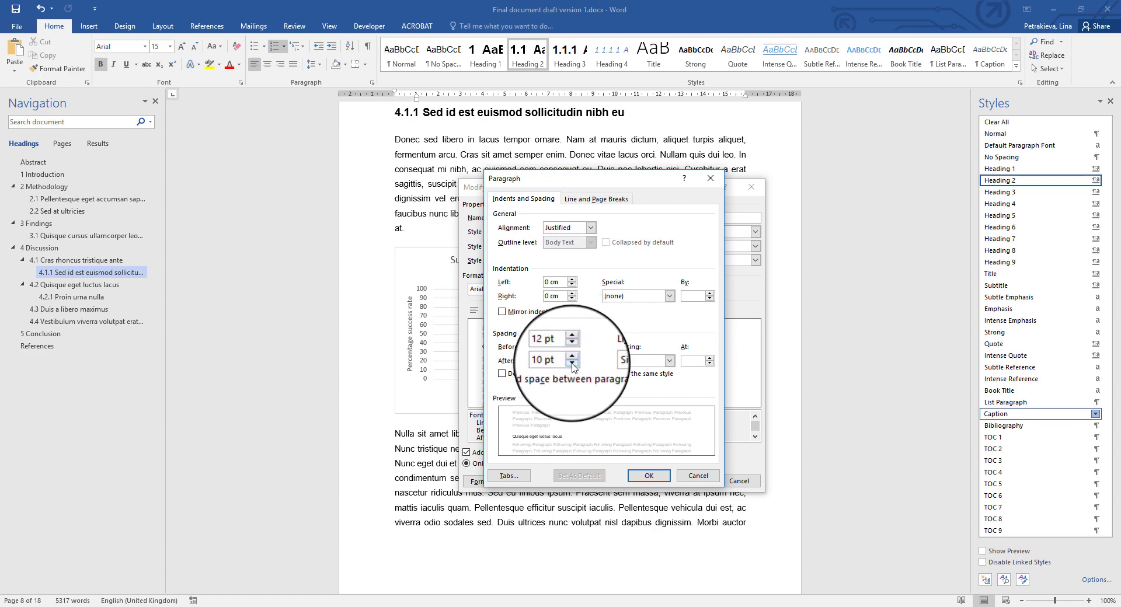
left_click(573, 365)
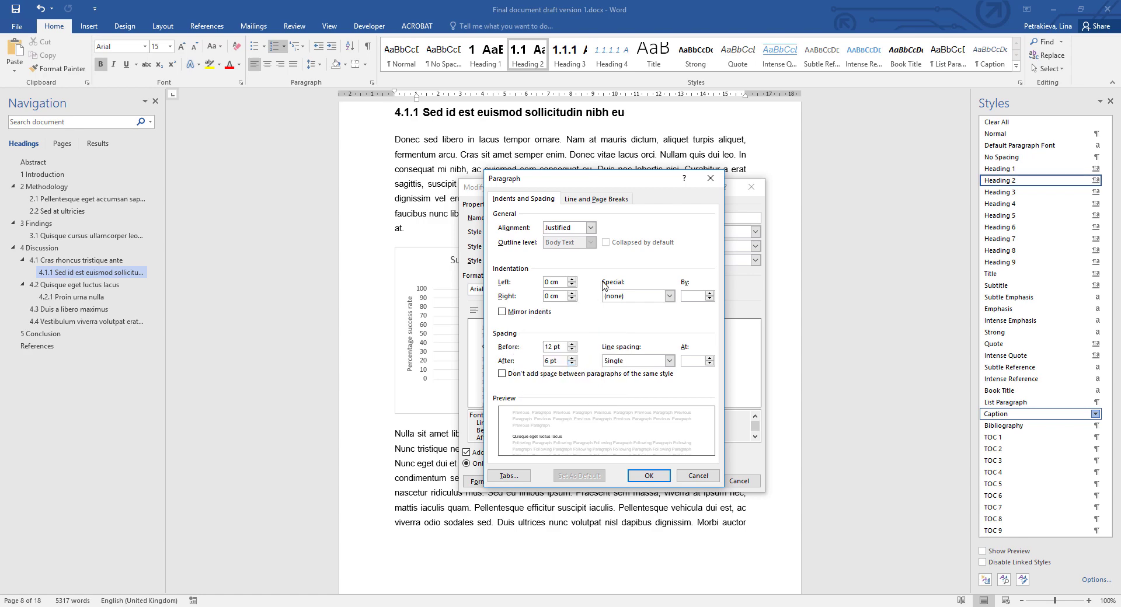
Enable Keep with next and Keep lines together for the Caption style and apply the paragraph settings
left_click(599, 203)
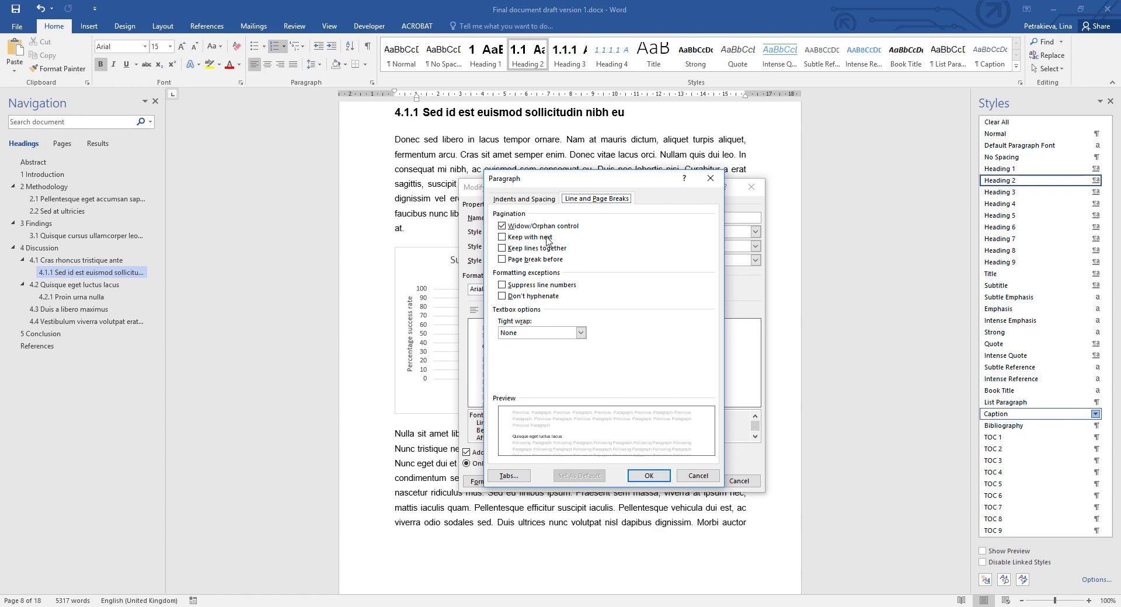
left_click(502, 237)
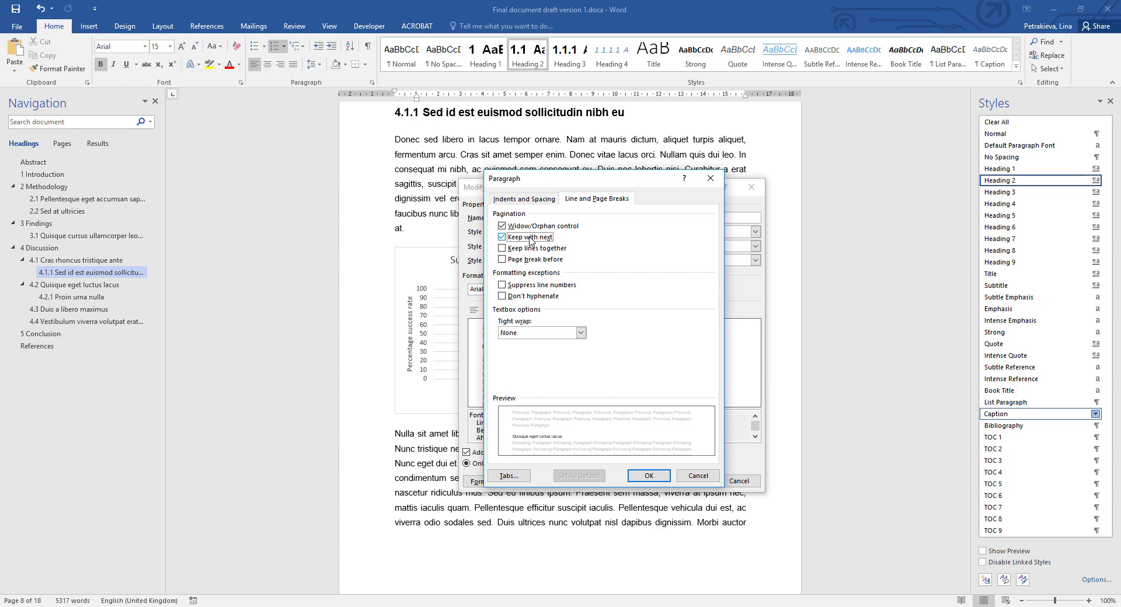
left_click(503, 248)
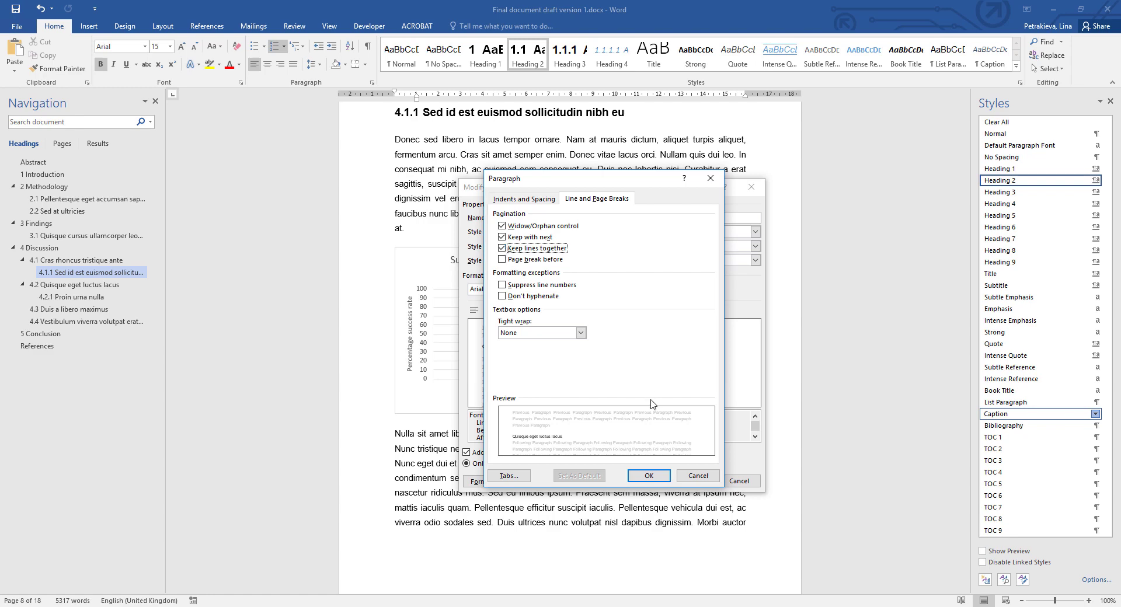
left_click(651, 476)
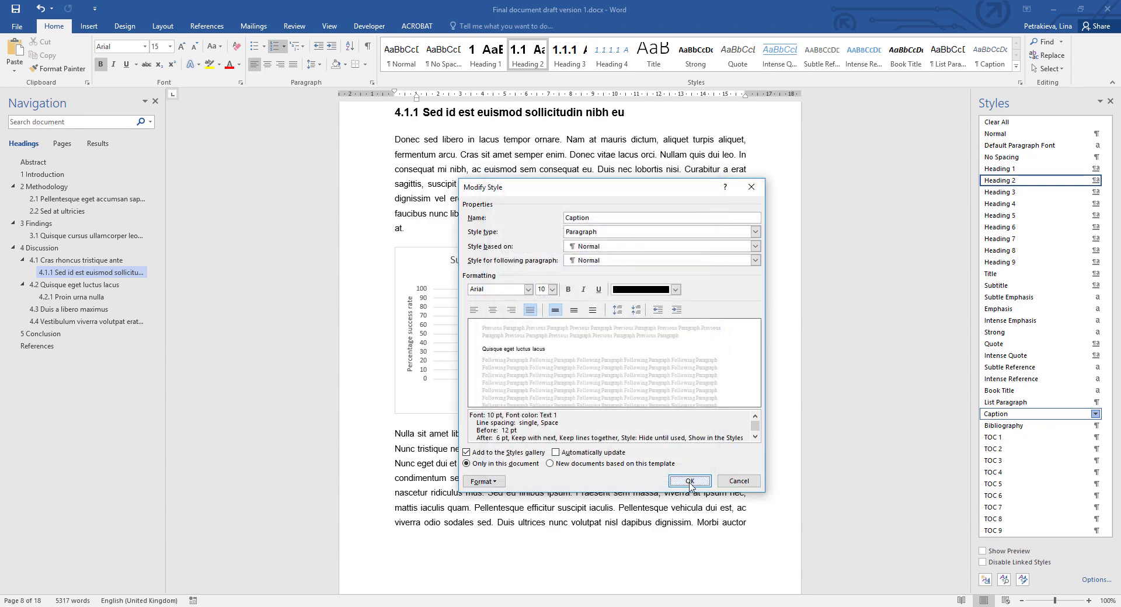
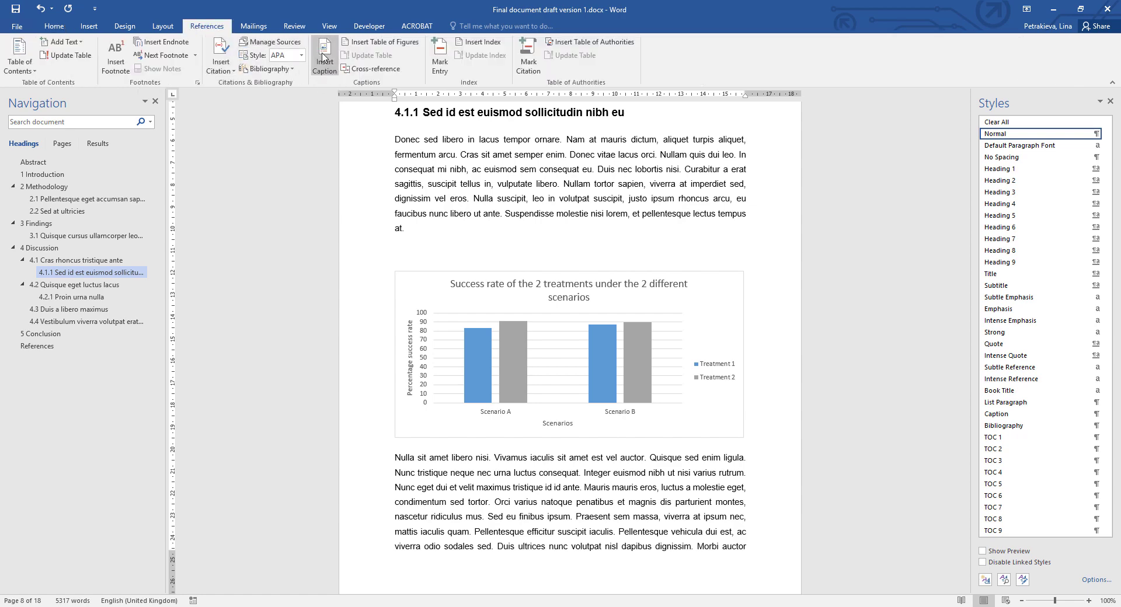
Start a caption with the Figure label on the empty line above the bar chart
left_click(323, 56)
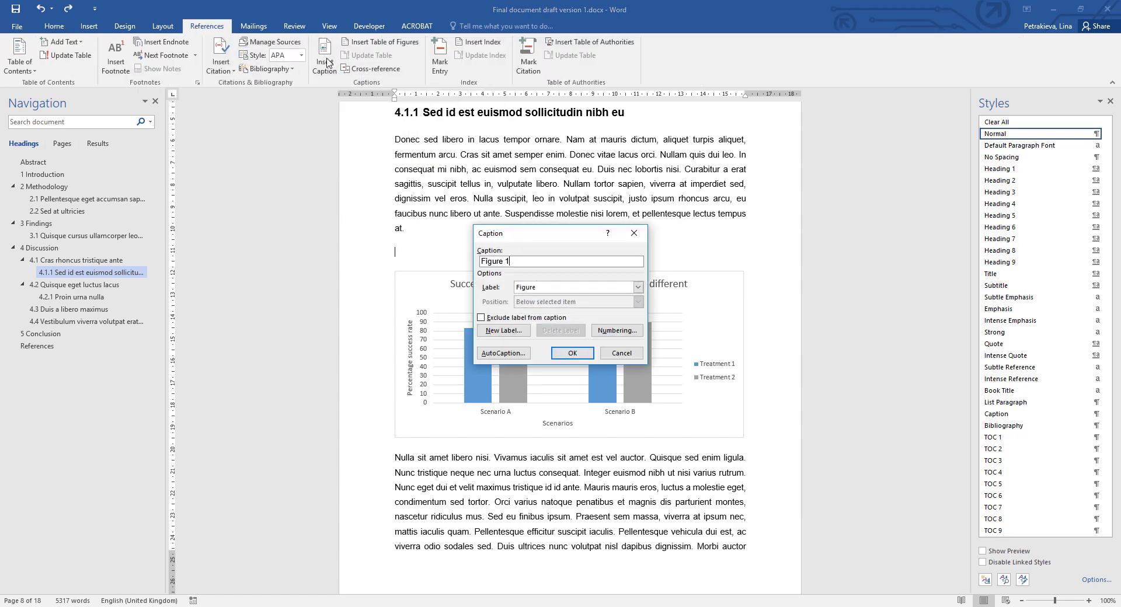
left_click(540, 287)
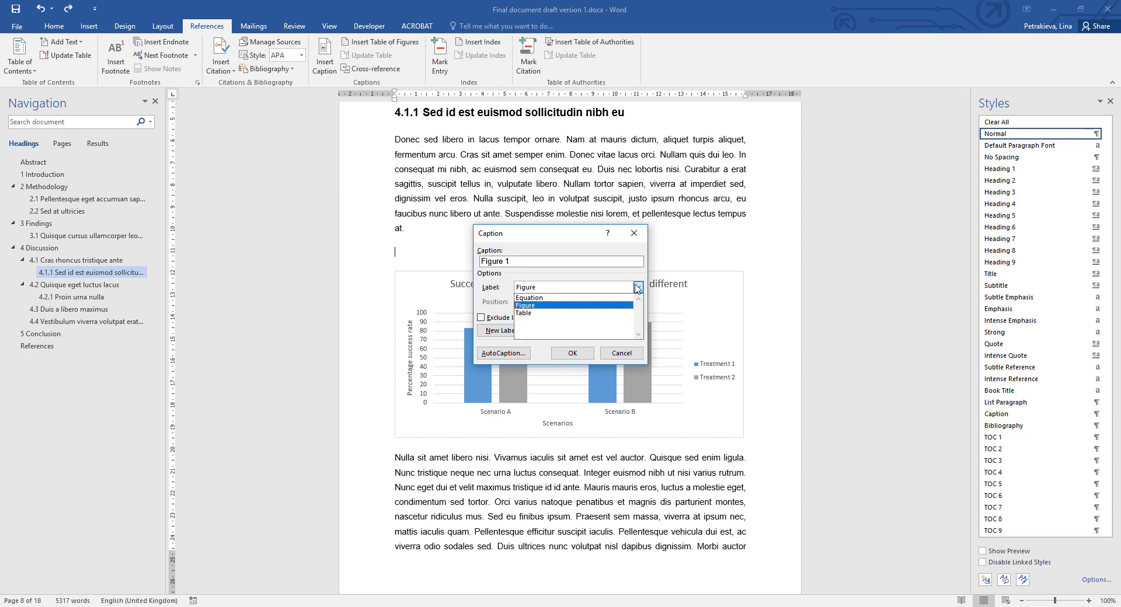
left_click(525, 306)
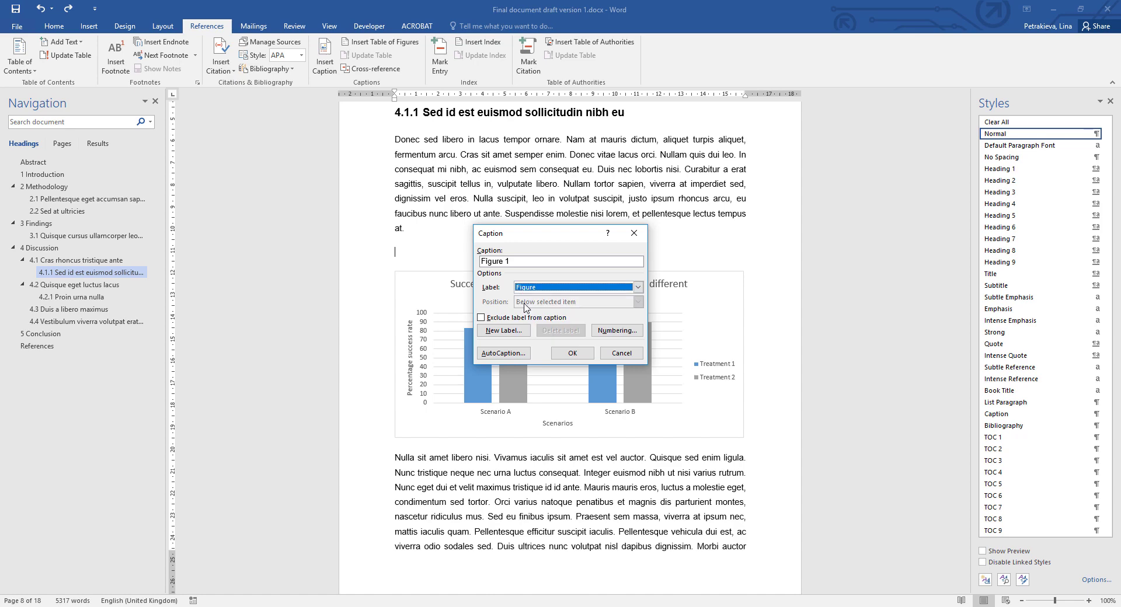
Include the Heading 1 chapter number in the figure caption numbering, with a period as separator
left_click(620, 331)
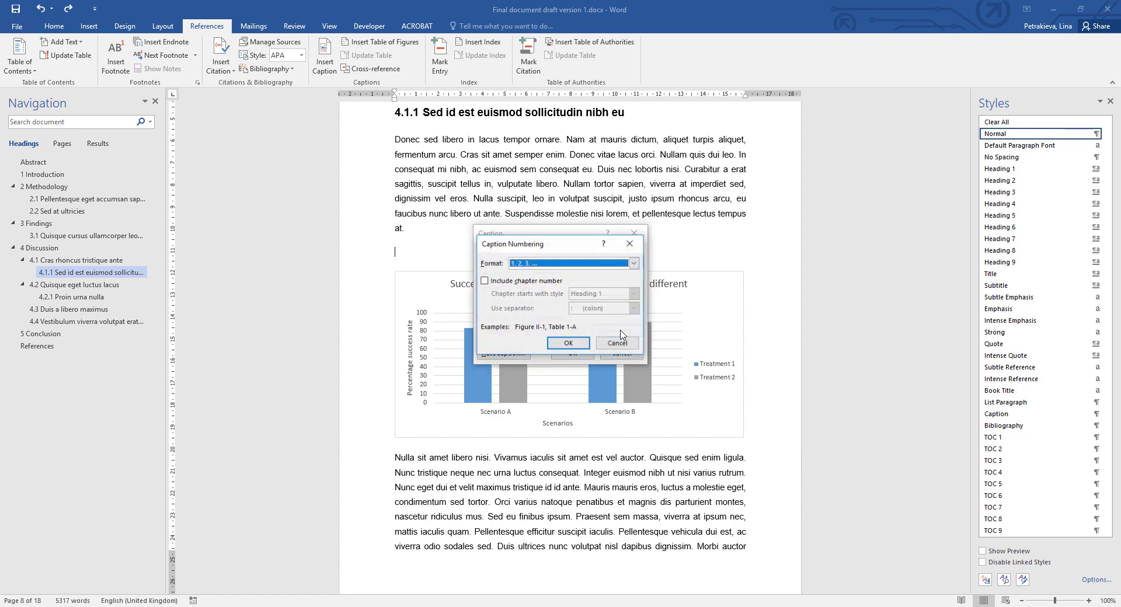
left_click(484, 282)
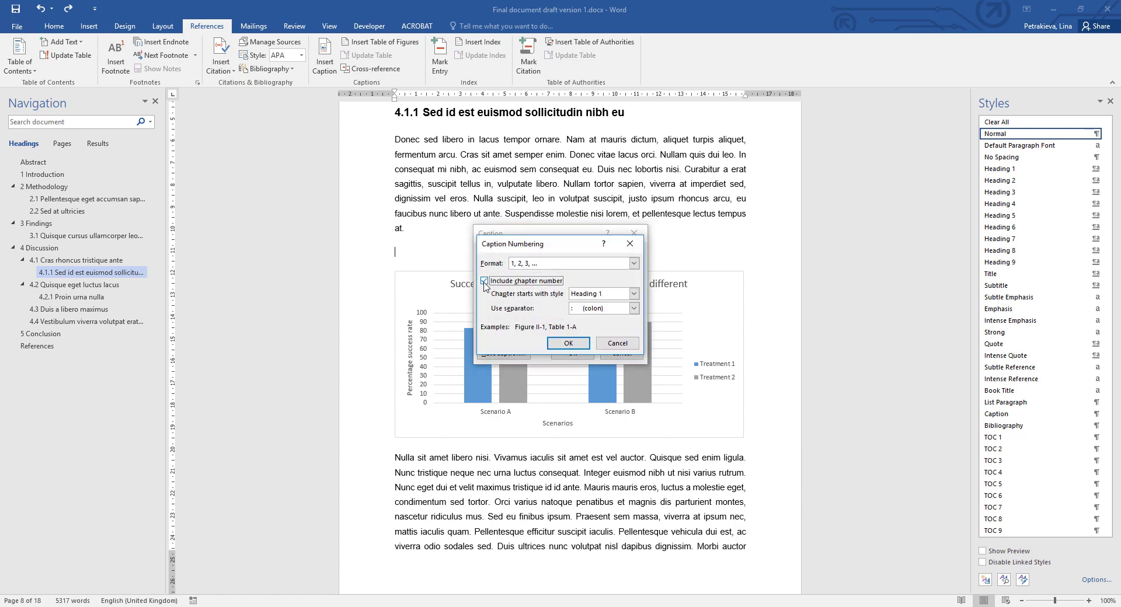
left_click(635, 310)
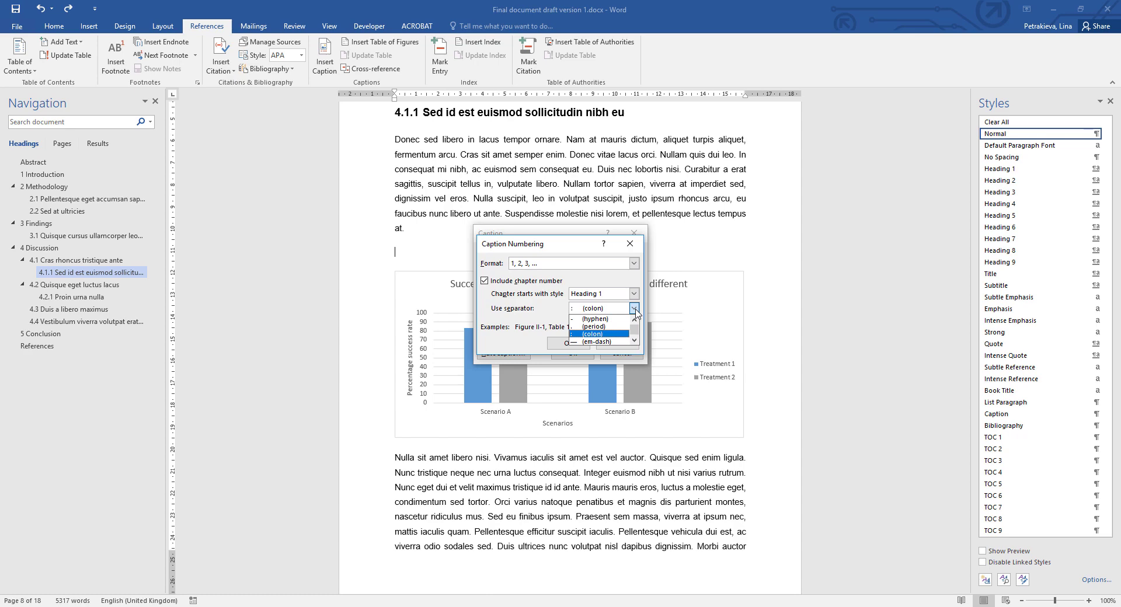
left_click(591, 333)
left_click(569, 343)
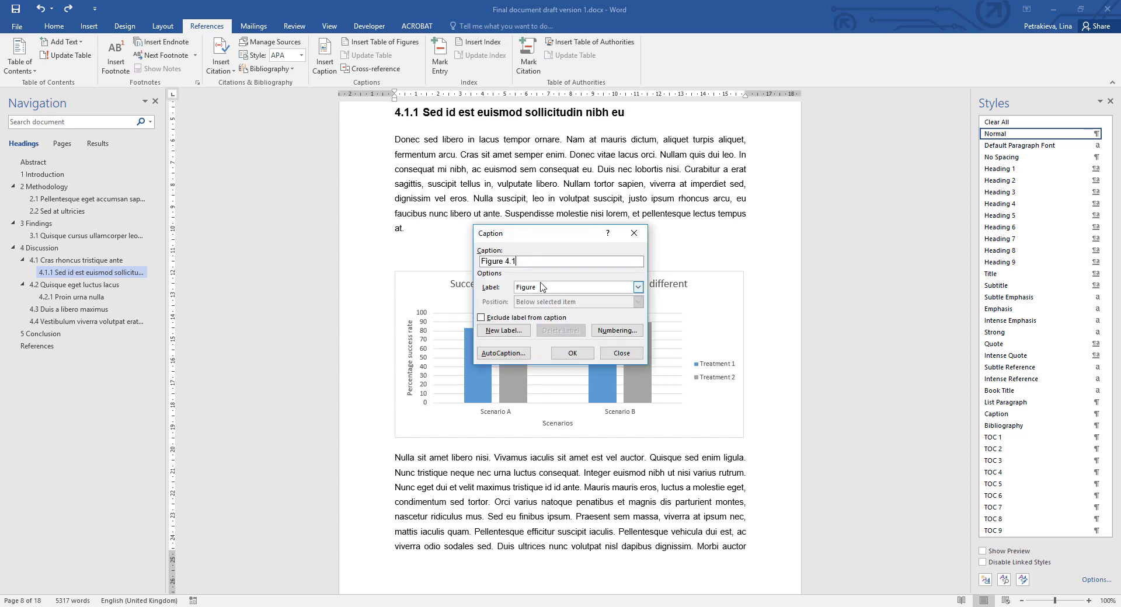
Exclude the chapter number from the caption numbering and insert the Figure 1 caption with the title "Sample figure"
left_click(614, 331)
left_click(484, 281)
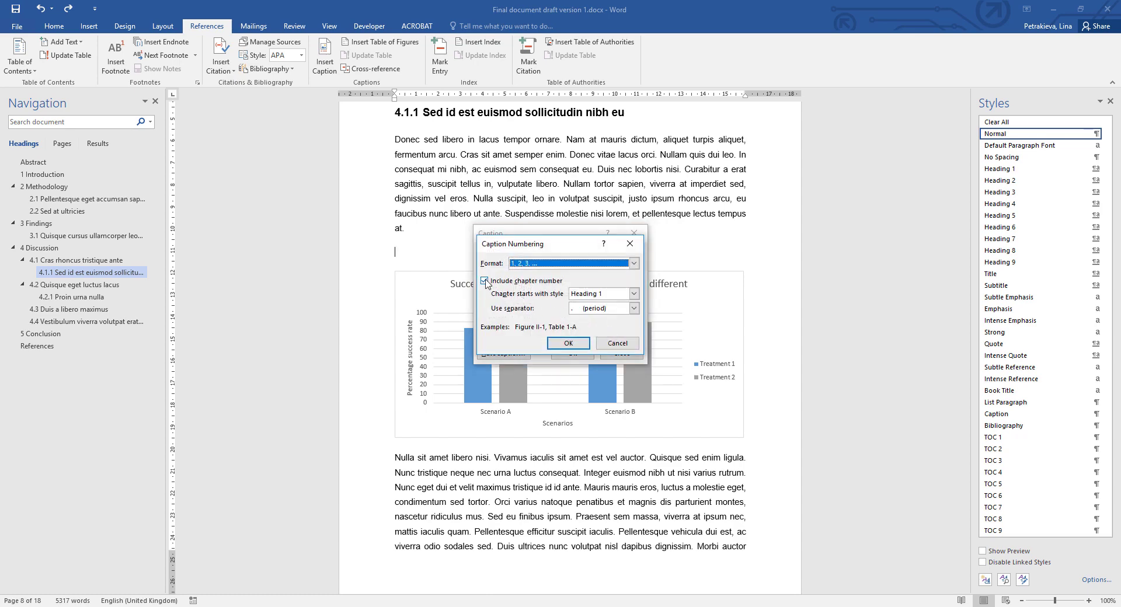
left_click(484, 280)
left_click(563, 343)
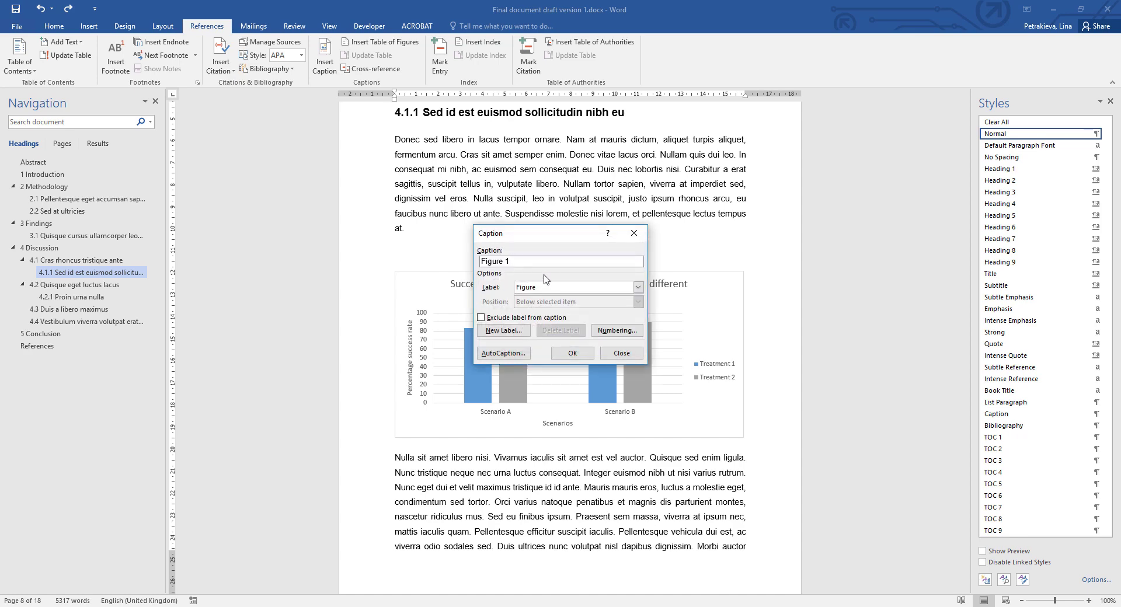
left_click(572, 353)
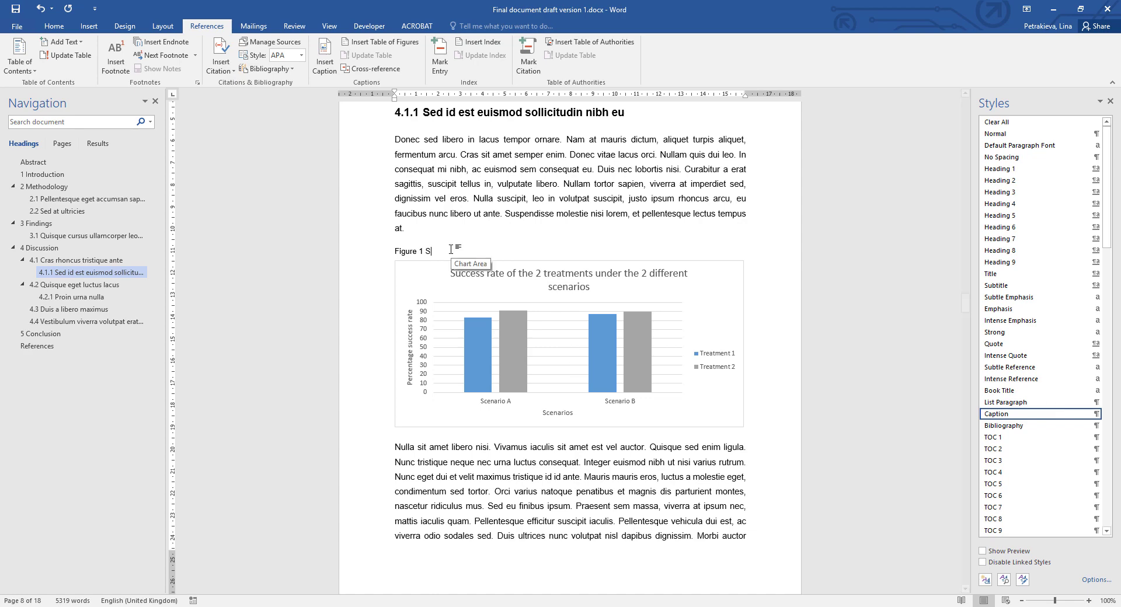
type("Sample.figure")
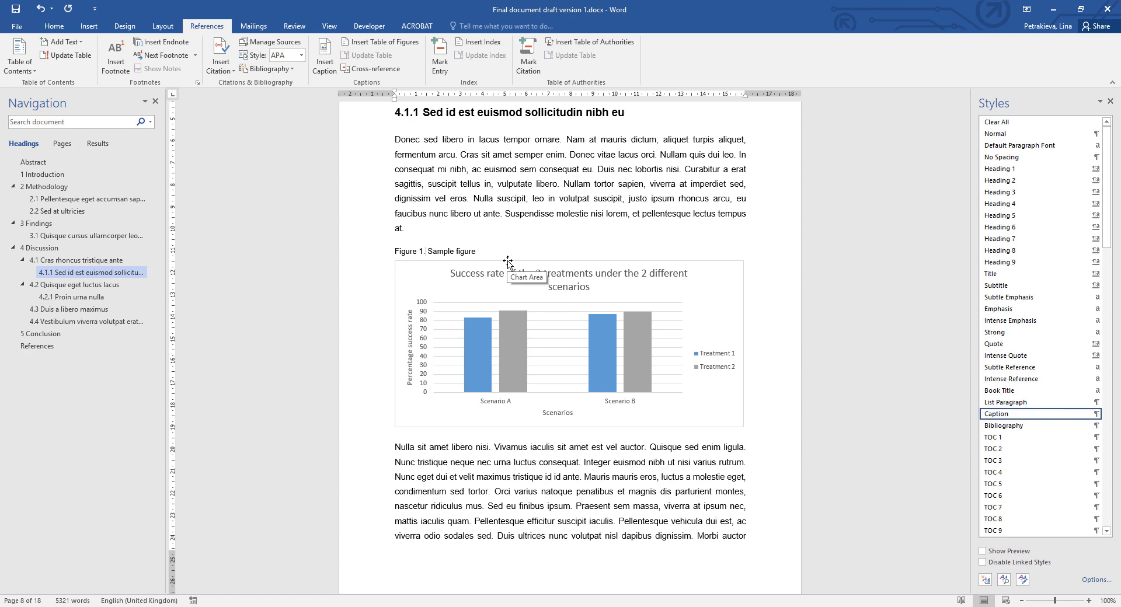
Try a colon and a hyphen as the separator after the number in the bar chart's caption
type(":")
key("BackSpace")
type("-")
key("BackSpace")
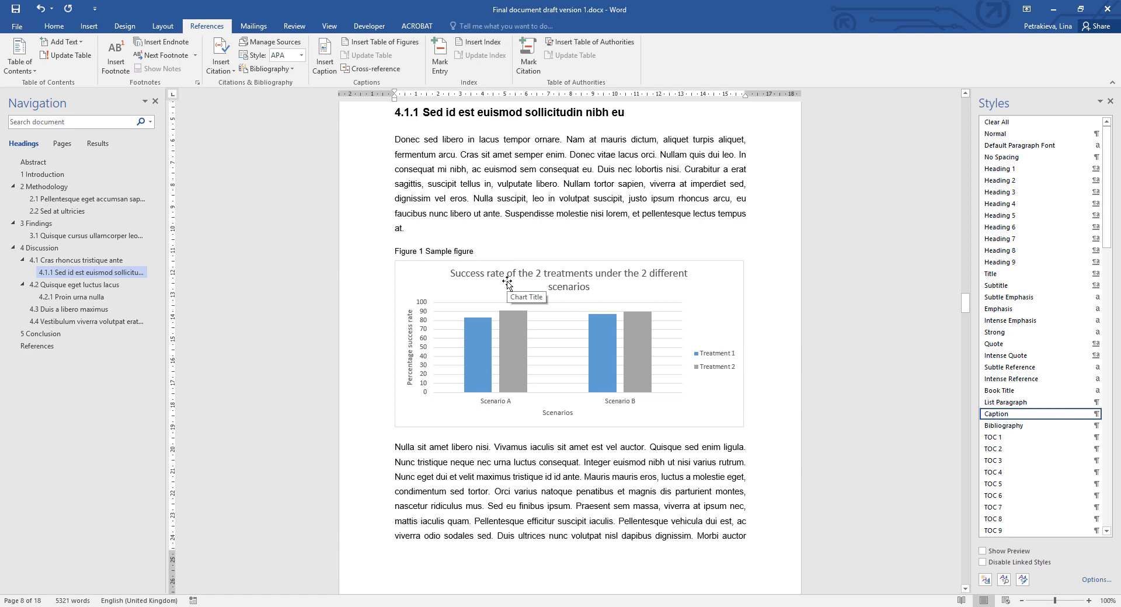
Insert a Figure 2 caption titled "PRISMA diagram" on a new line above the flow diagram
scroll(642, 486, "down", 8)
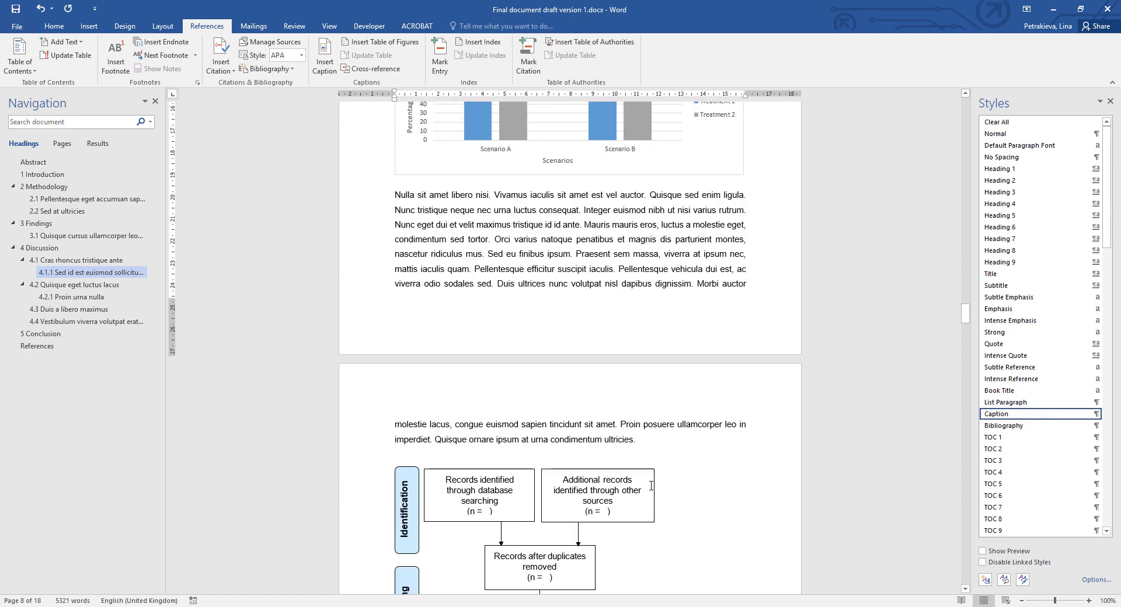
left_click(651, 486)
key("Return")
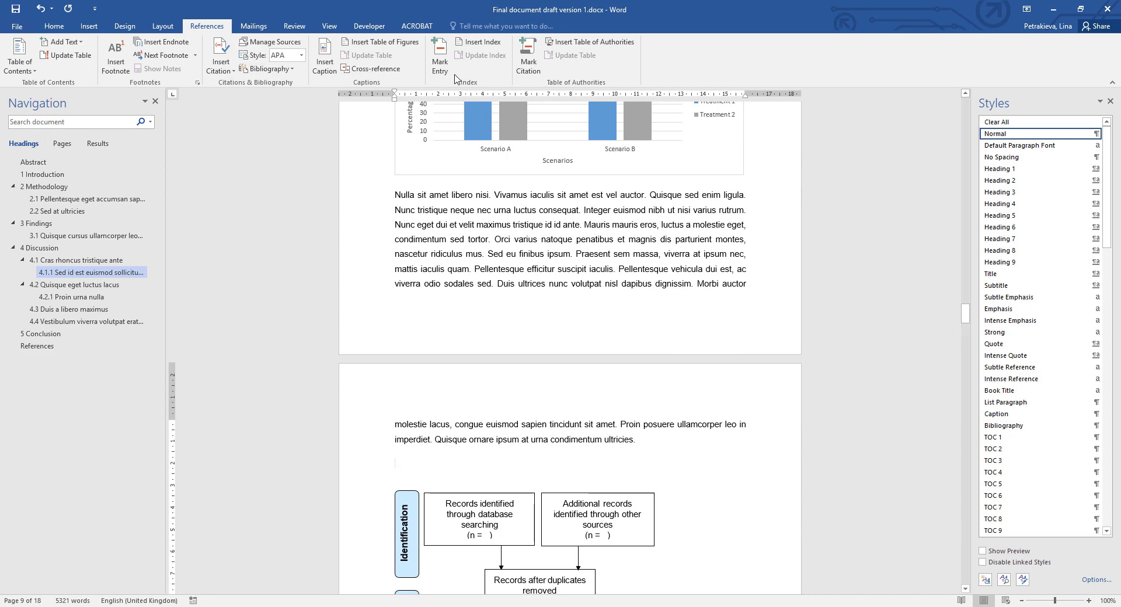
left_click(325, 58)
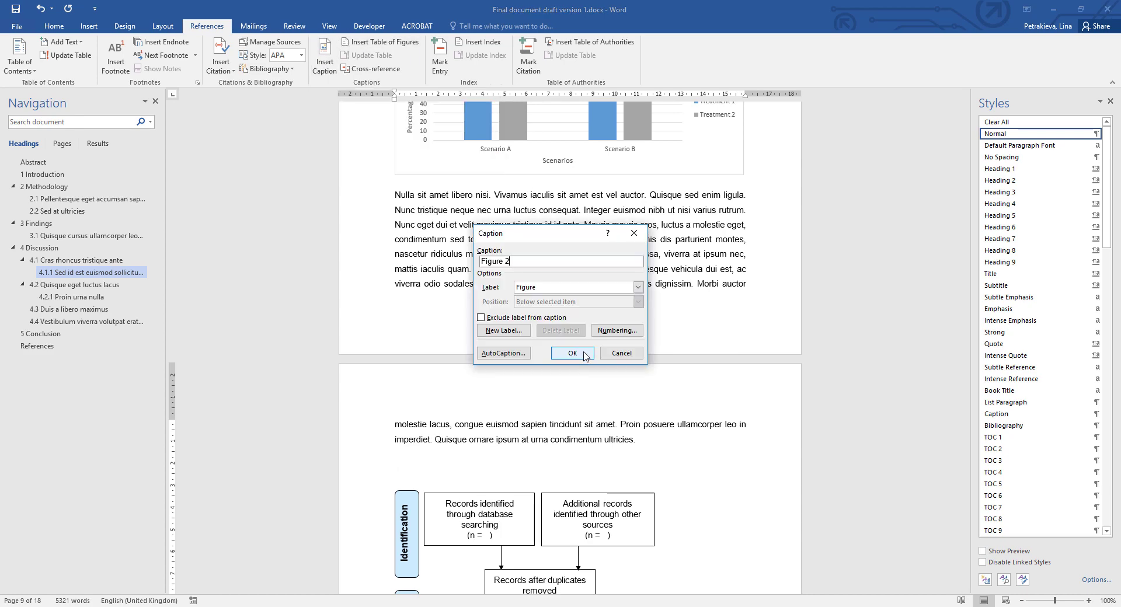
left_click(583, 355)
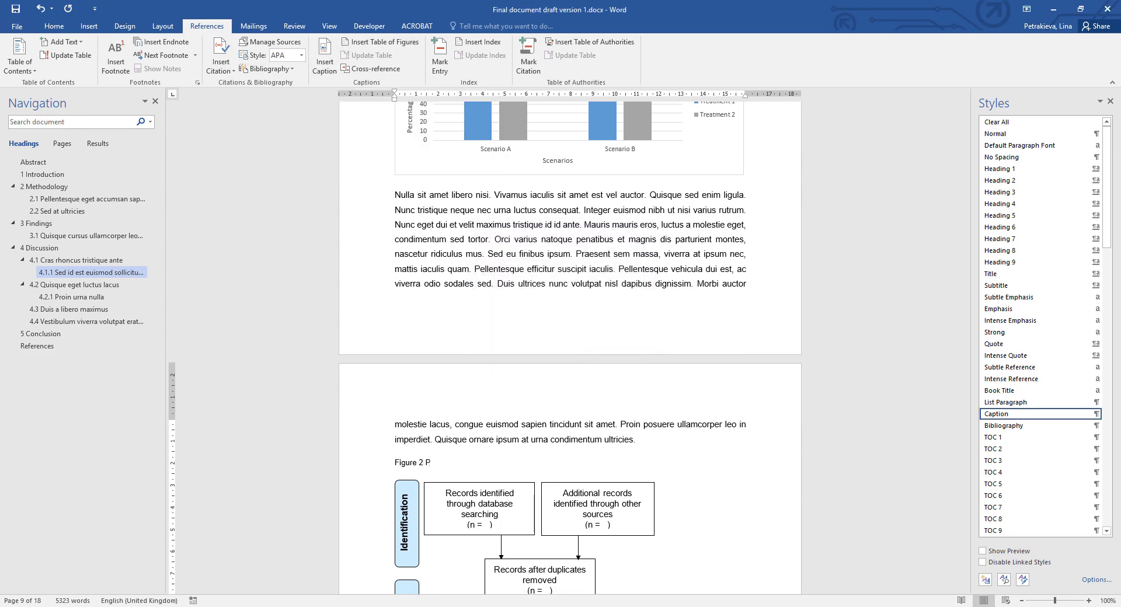
type("PRISMA diagram")
Insert a caption with the Table label, titled "Sample table", on a new line above the first table on page 10
scroll(571, 396, "down", 15)
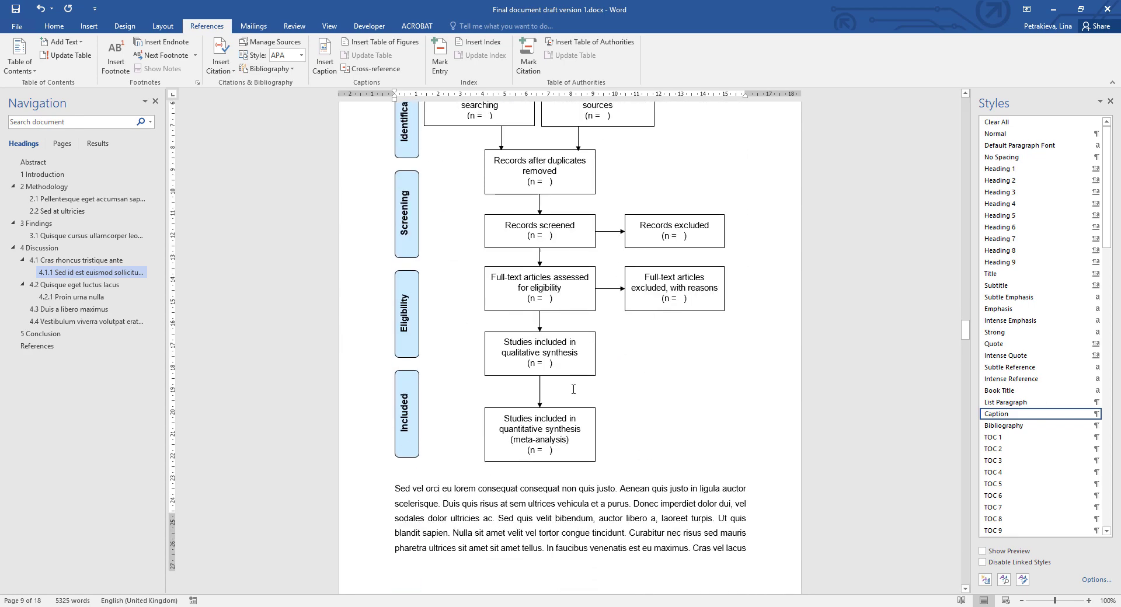
scroll(573, 388, "down", 3)
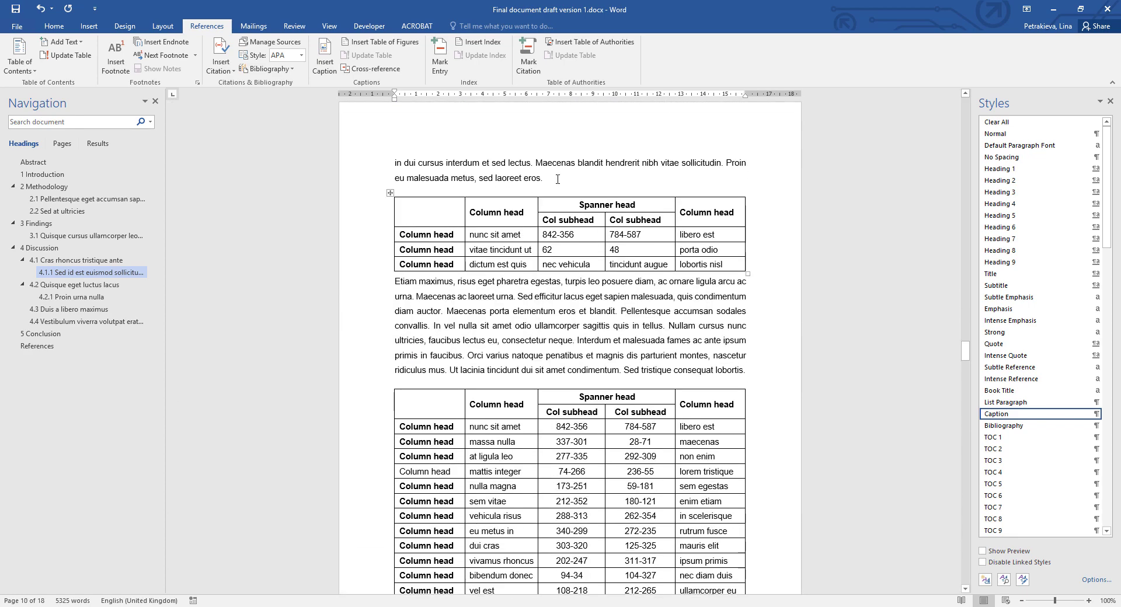
left_click(557, 180)
key("Return")
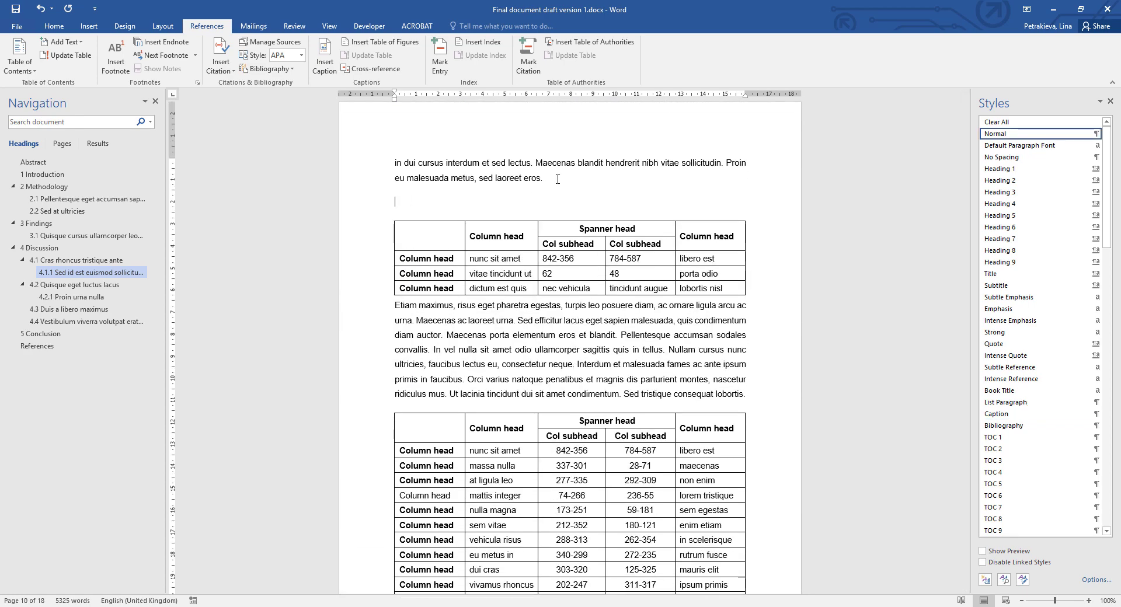
left_click(325, 54)
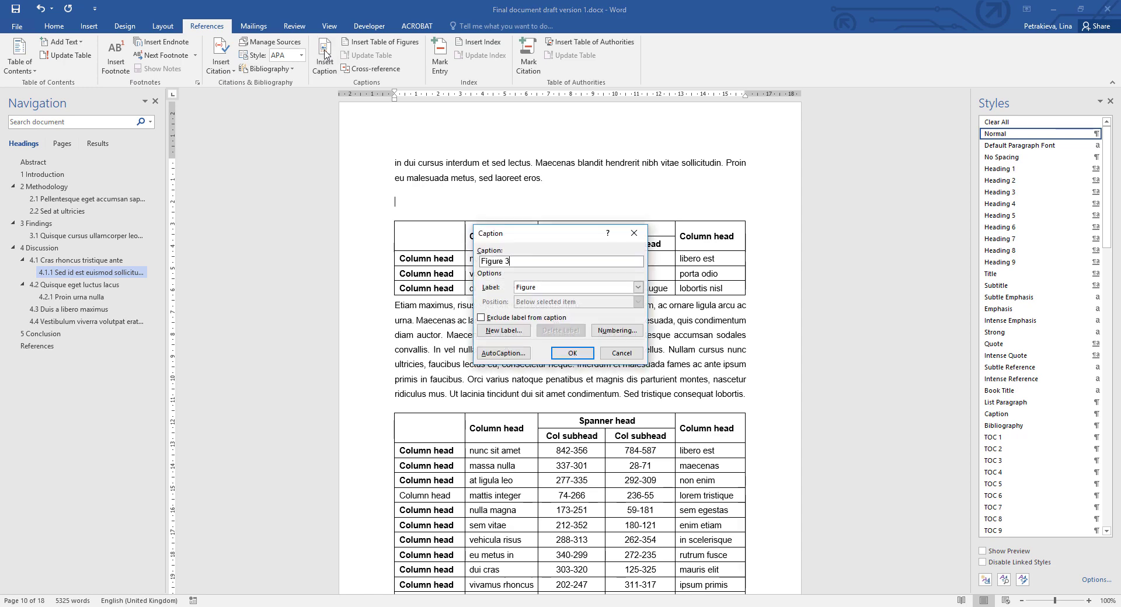
left_click(547, 289)
left_click(542, 319)
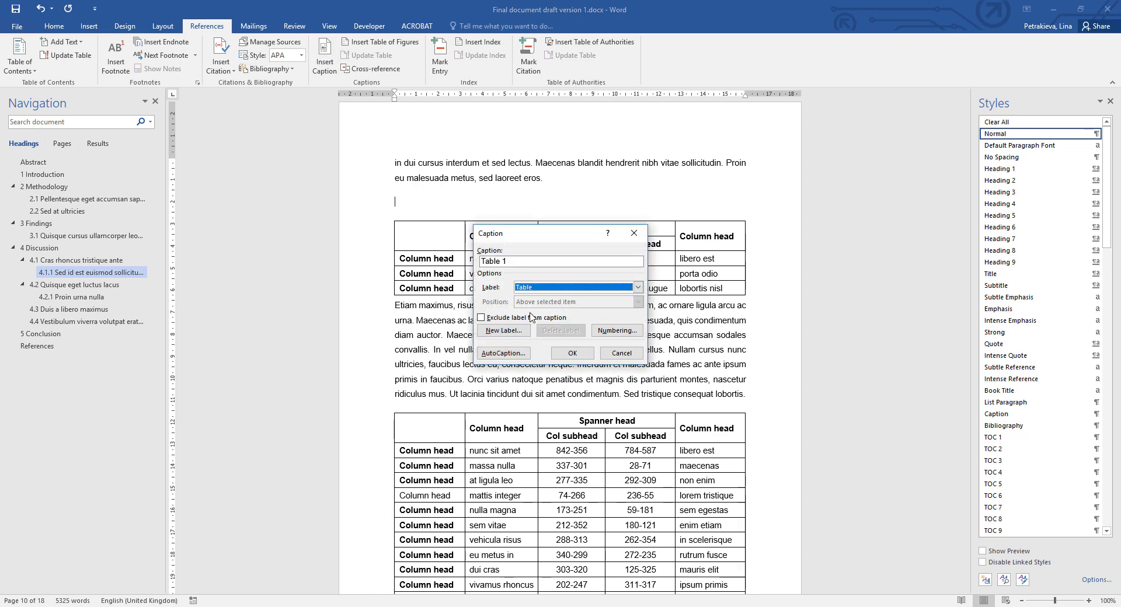
left_click(572, 353)
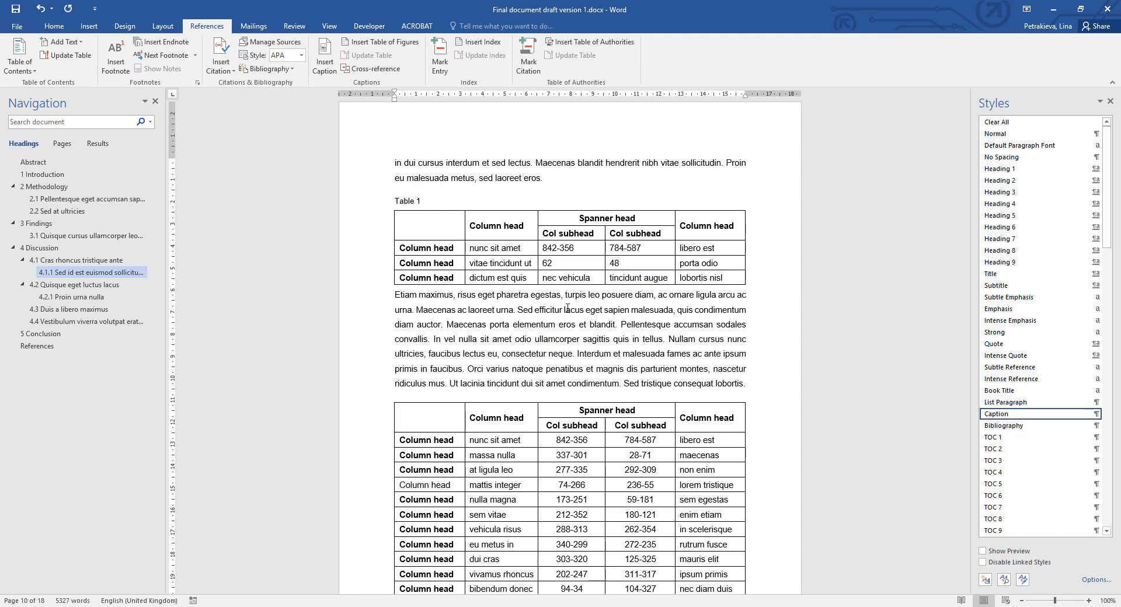
type("Sample table")
Insert a Table 2 caption titled "Sample table" on a new line above the second, longer table
left_click(754, 391)
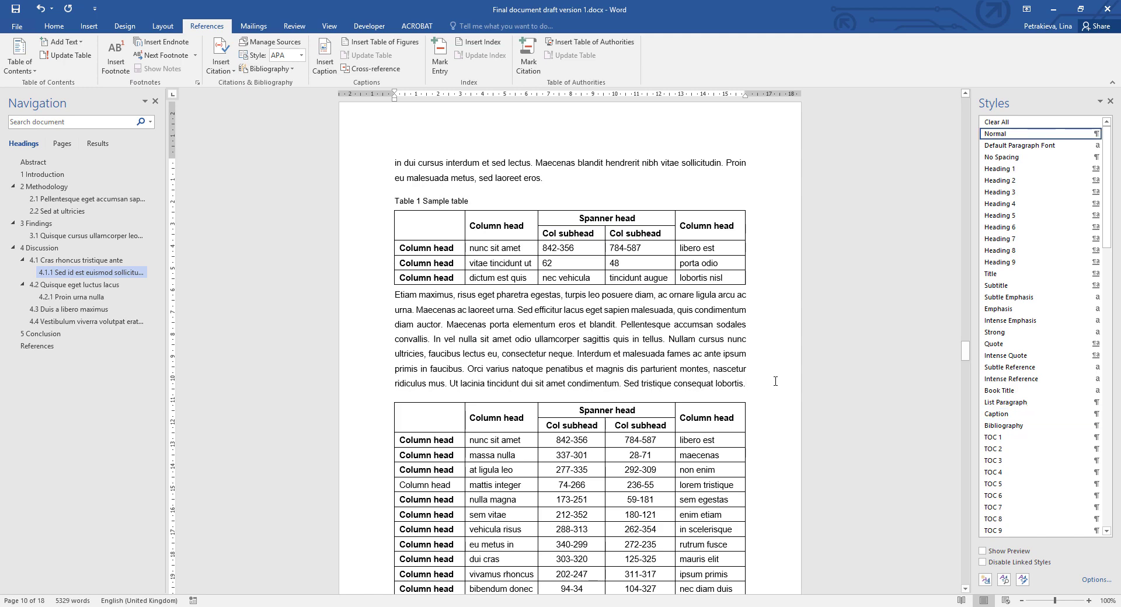
key("Return")
left_click(324, 56)
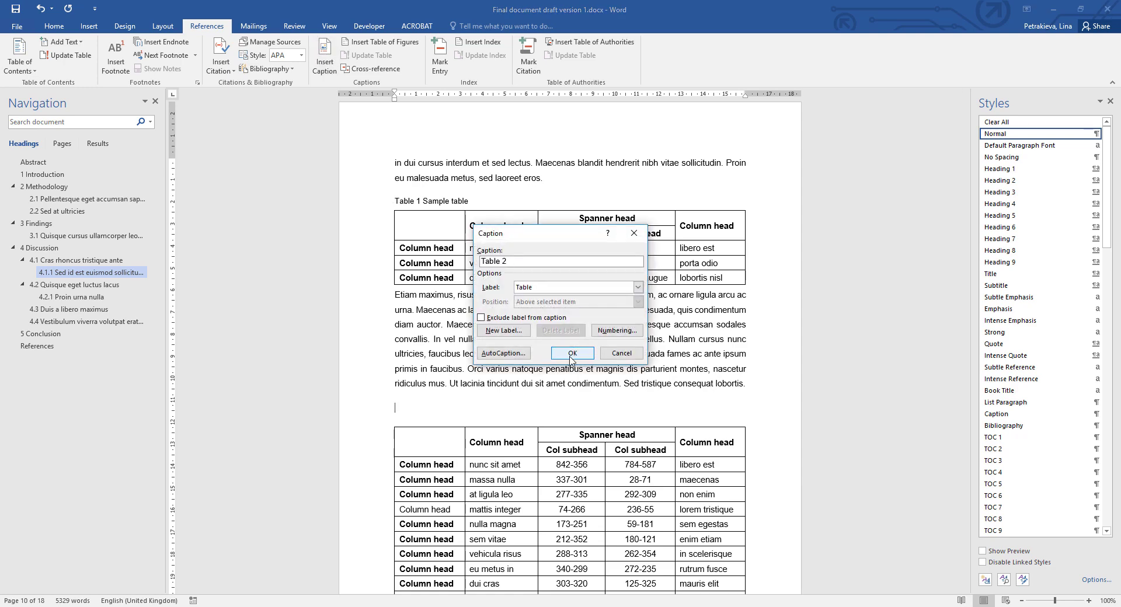
left_click(571, 357)
type("Sampl")
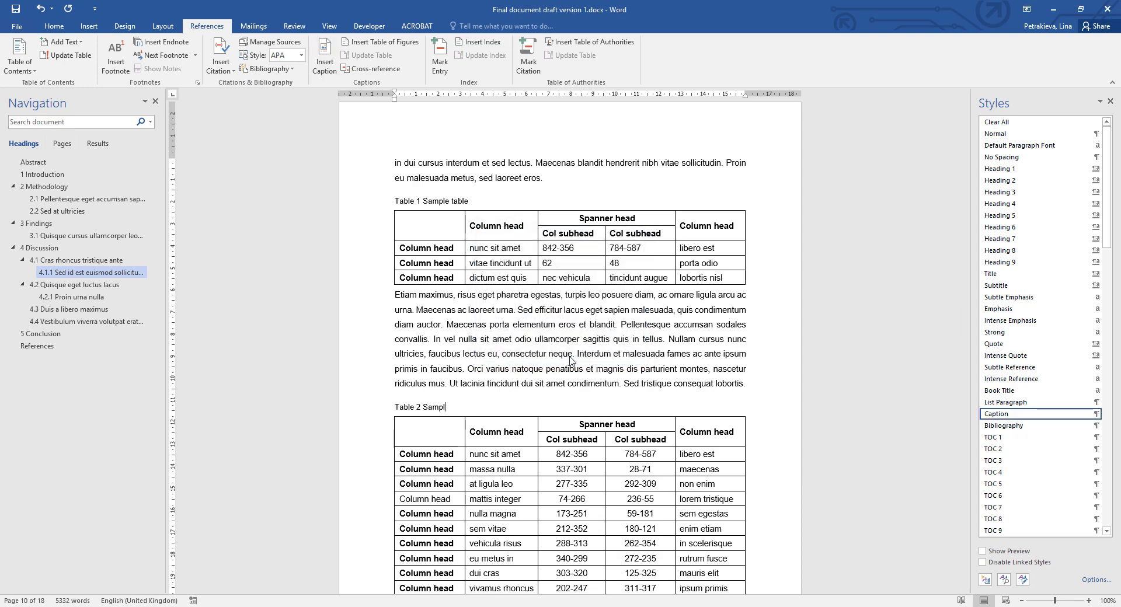
type("e table")
scroll(655, 361, "down", 3)
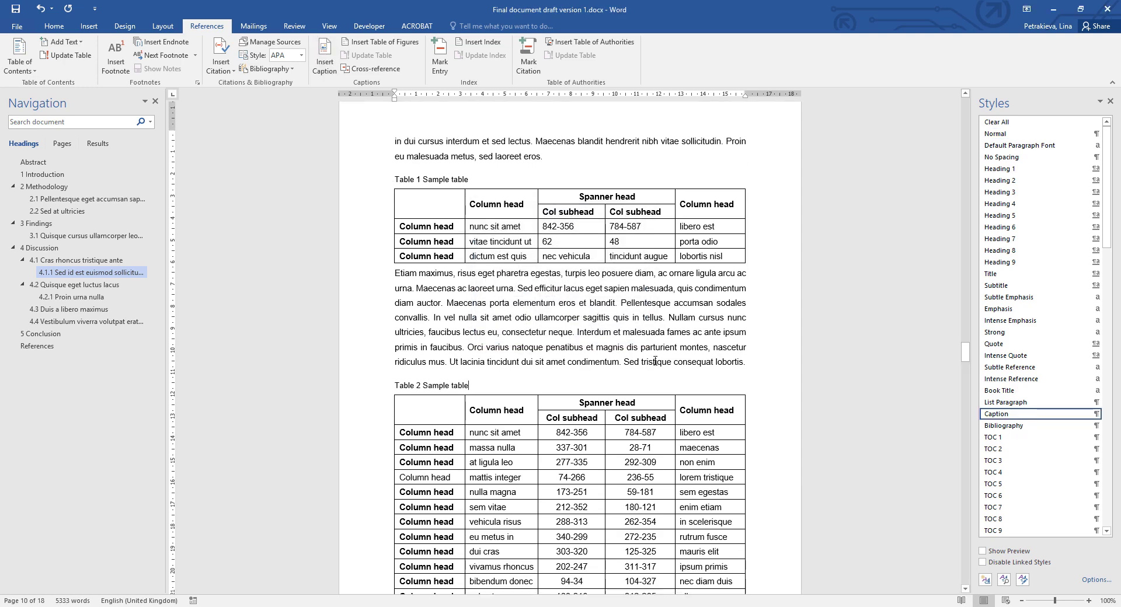